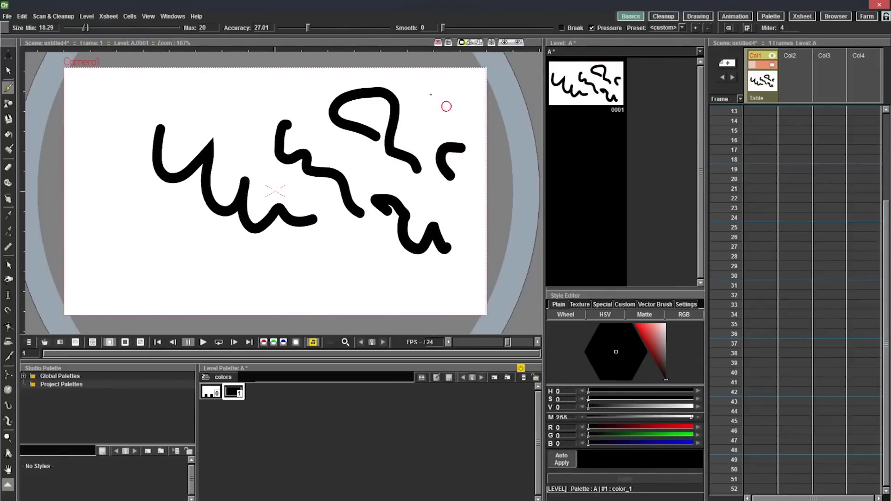
# Step: Draw the squashed oval on frame 1, then a round ball on frame 2 with onion skin on
pyautogui.moveTo(339, 184); pyautogui.dragTo(221, 205)
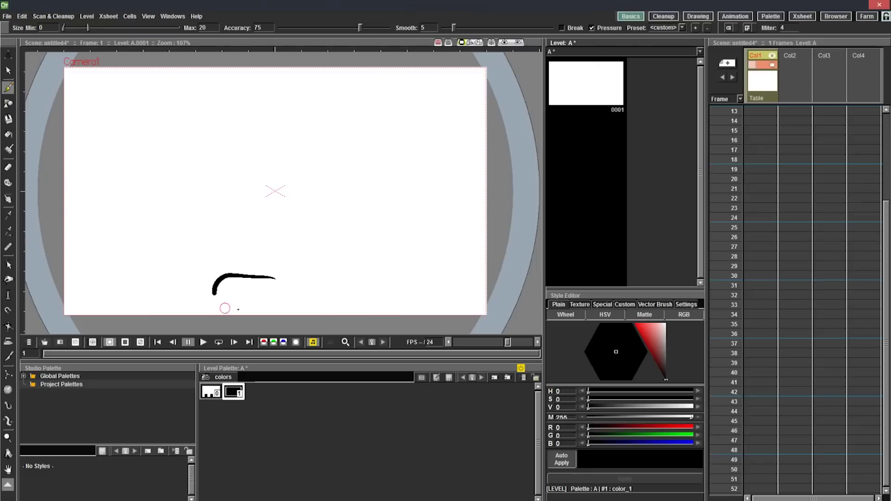
pyautogui.moveTo(213, 293); pyautogui.dragTo(222, 282)
pyautogui.click(724, 123)
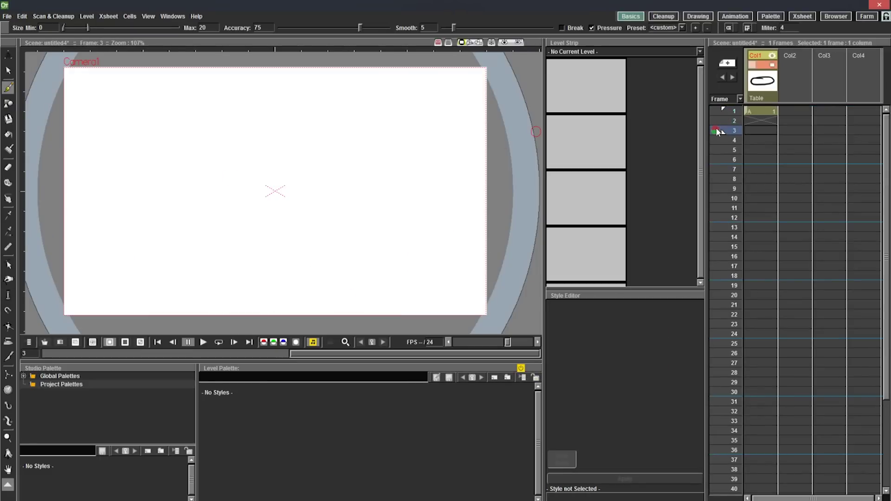
pyautogui.click(714, 111)
pyautogui.moveTo(263, 231)
pyautogui.mouseDown()
pyautogui.moveTo(305, 264)
pyautogui.moveTo(311, 140)
pyautogui.mouseUp()
# Step: Copy the circle and paste it onto the following frames, each placed higher
pyautogui.press('s')
pyautogui.click(305, 263)
pyautogui.hotkey('ctrl', 'c')
pyautogui.press('.')
pyautogui.hotkey('ctrl', 'v')
pyautogui.hotkey('ctrl', 'c')
pyautogui.press('.')
pyautogui.hotkey('ctrl', 'v')
# Step: Duplicate the circle onto frame 5, raise it higher, then replay the animation on loop
pyautogui.click(763, 151)
pyautogui.hotkey('alt', 'd')
pyautogui.press('b')
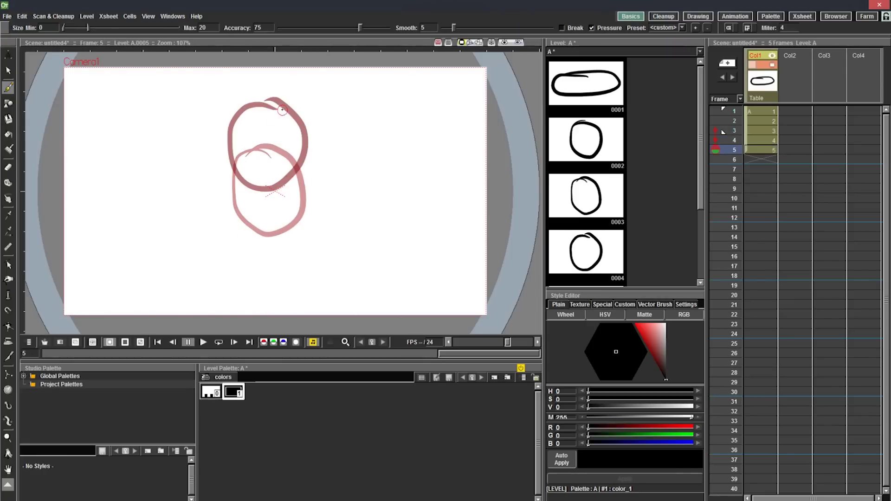
pyautogui.press('s')
pyautogui.moveTo(304, 191); pyautogui.dragTo(304, 175)
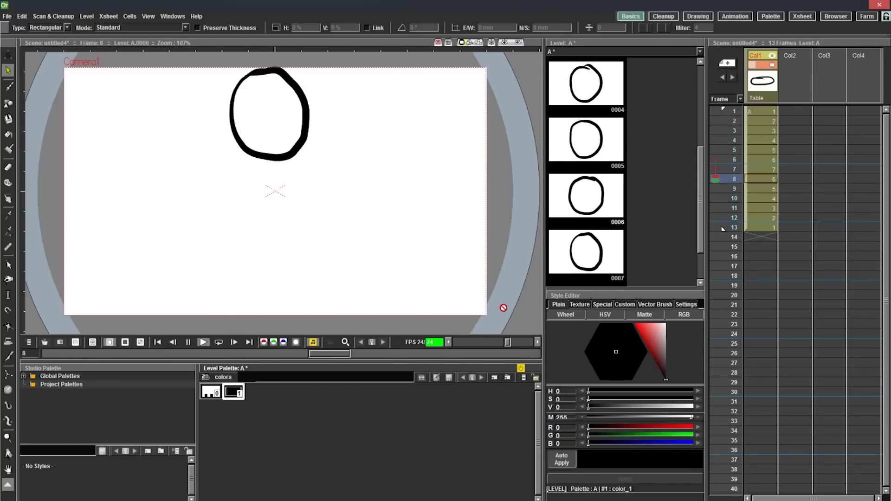
pyautogui.click(255, 294)
pyautogui.press('l')
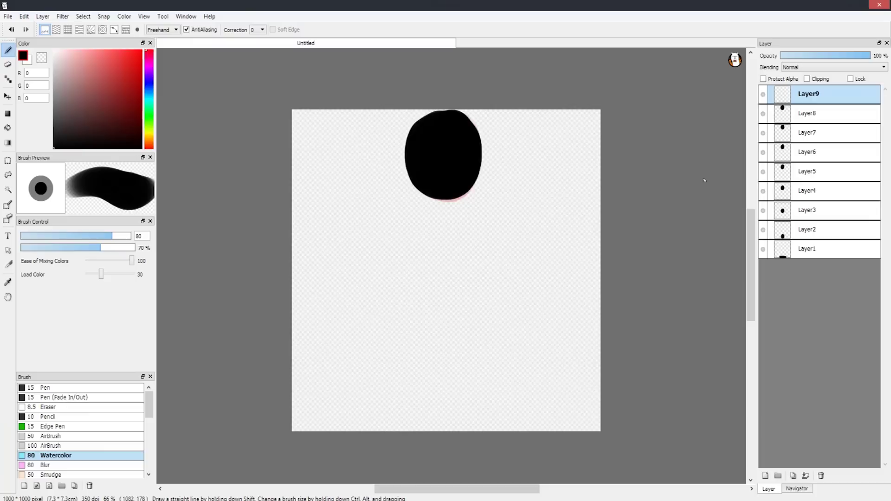
# Step: Select Layer1, then the bottom layer in FireAlpaca's Layer panel
pyautogui.click(816, 247)
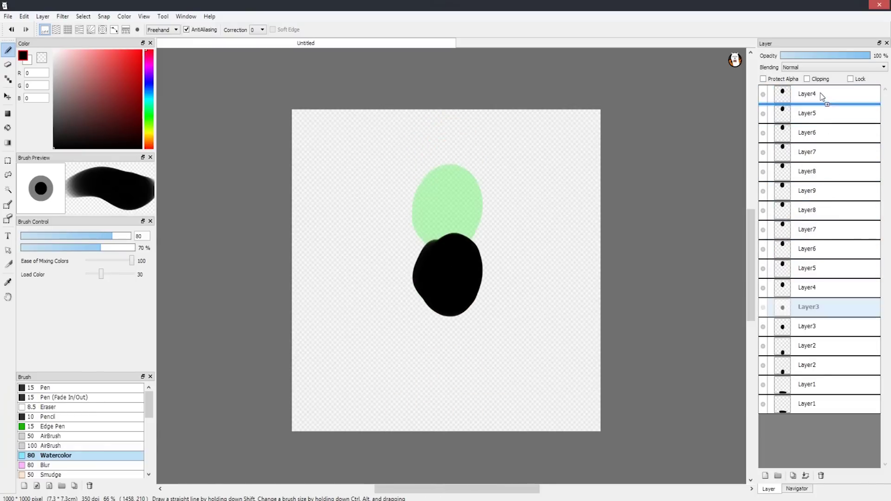
pyautogui.click(814, 404)
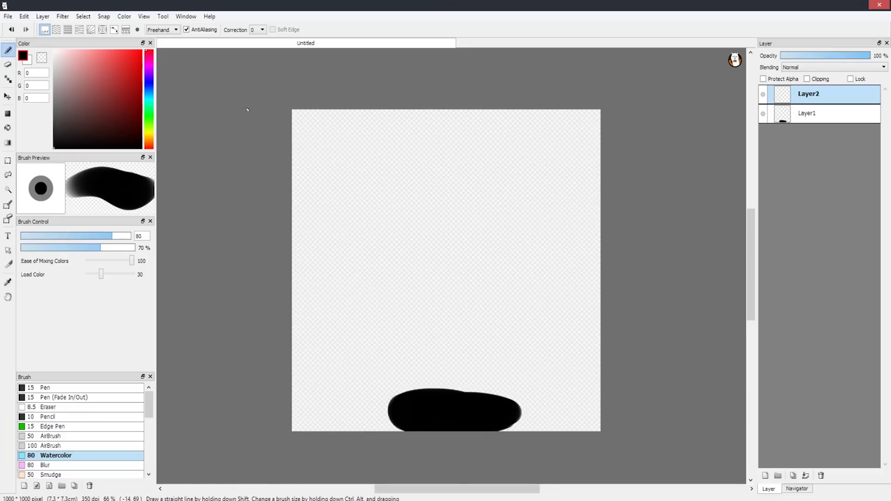
# Step: Turn on View > Onion Skin Mode and preview the animation with View > AutoPlay
pyautogui.click(143, 16)
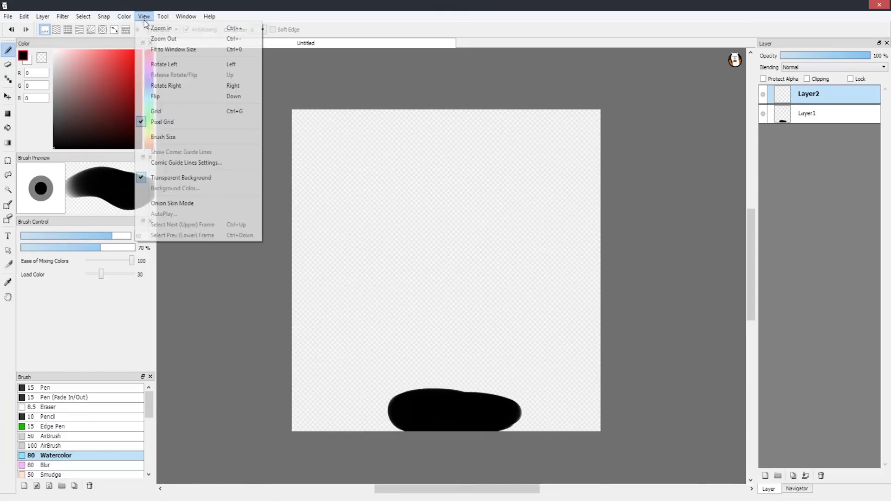
pyautogui.click(177, 206)
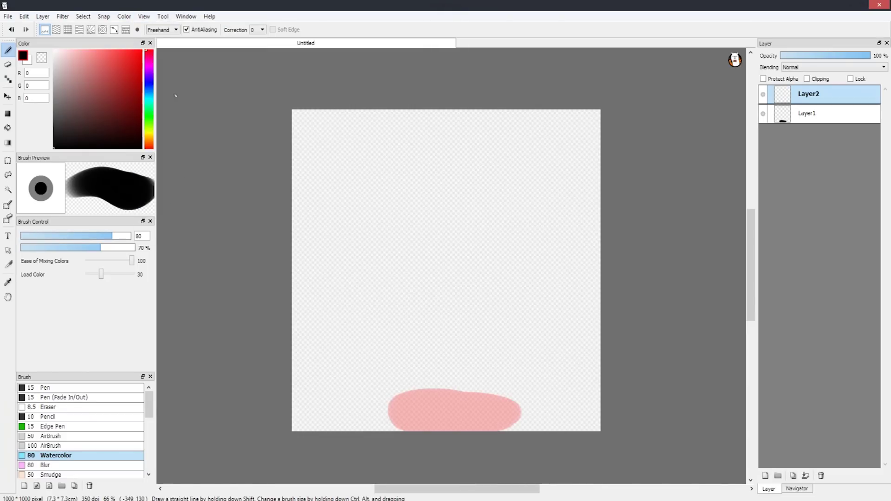
pyautogui.click(143, 16)
pyautogui.click(174, 215)
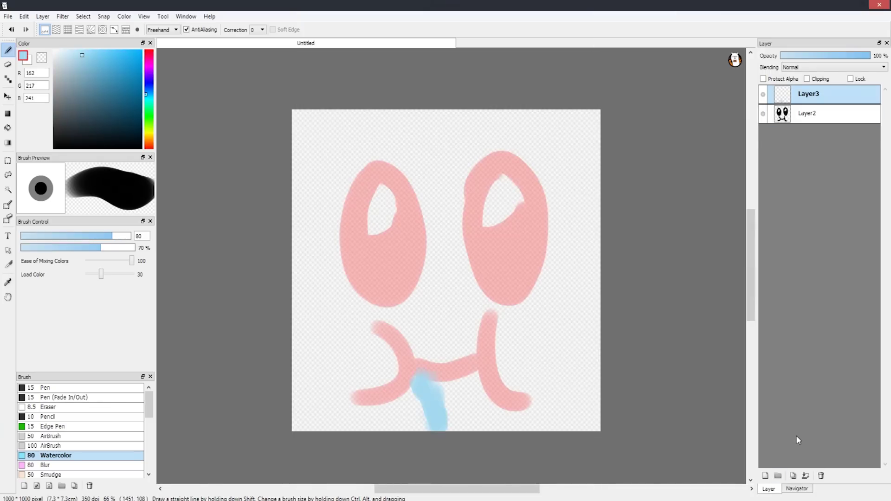
# Step: Group the face layers into a folder and replay them with View > AutoPlay
pyautogui.click(778, 477)
pyautogui.click(144, 16)
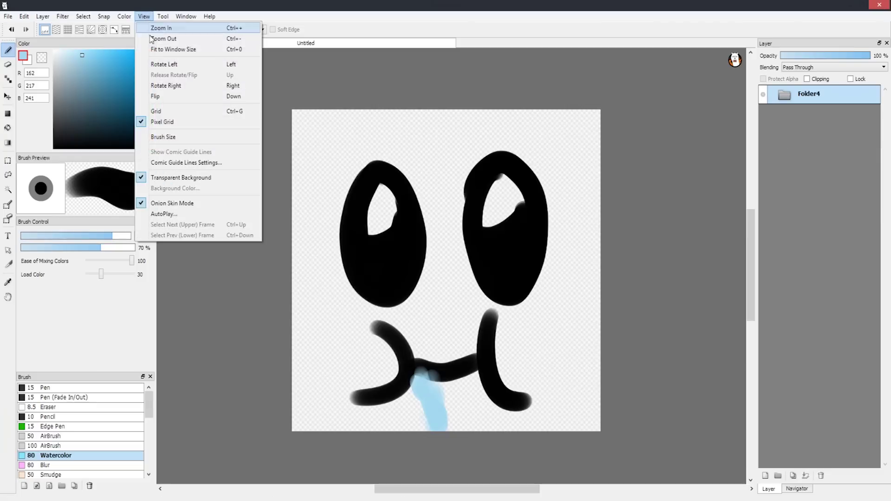
pyautogui.click(164, 214)
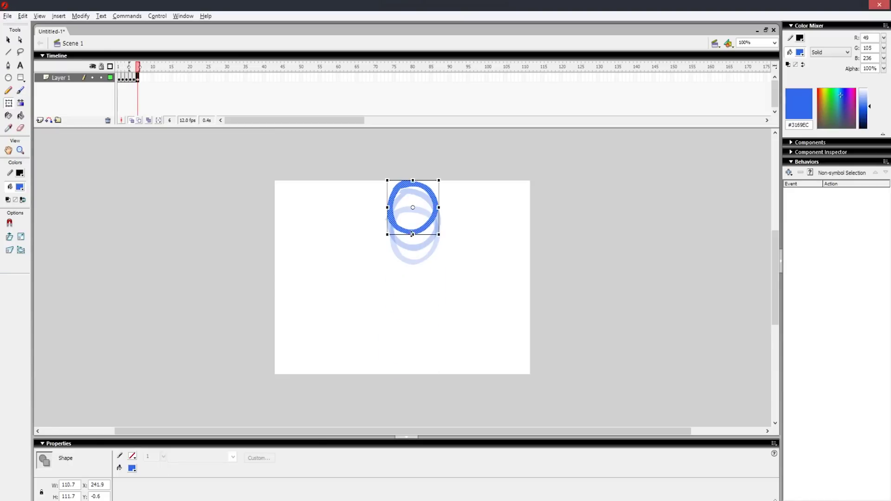
# Step: Paint the ball's top arc on frame 7 and add a blank keyframe with F7
pyautogui.click(469, 251)
pyautogui.press('F7')
pyautogui.press('b')
pyautogui.moveTo(414, 183); pyautogui.dragTo(390, 203)
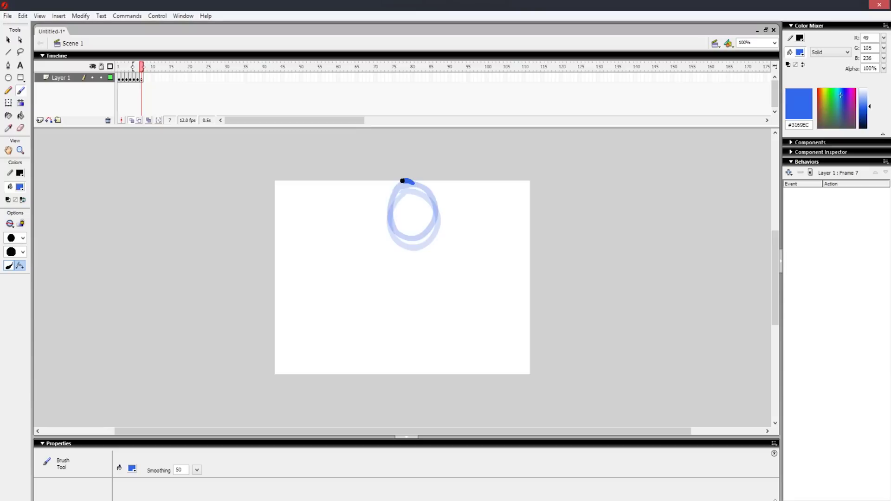
# Step: Insert additional frames after frame 7 using the timeline's right-click frame menu
pyautogui.click(145, 78)
pyautogui.rightClick(144, 78)
pyautogui.click(202, 195)
pyautogui.click(145, 77)
pyautogui.rightClick(151, 79)
# Step: Test-play the Flash movie with Ctrl+Enter
pyautogui.hotkey('ctrl', 'Return')
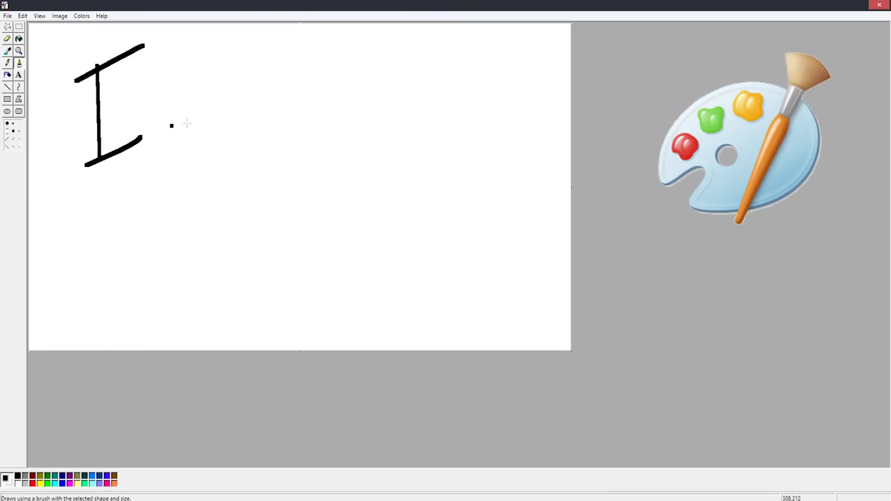